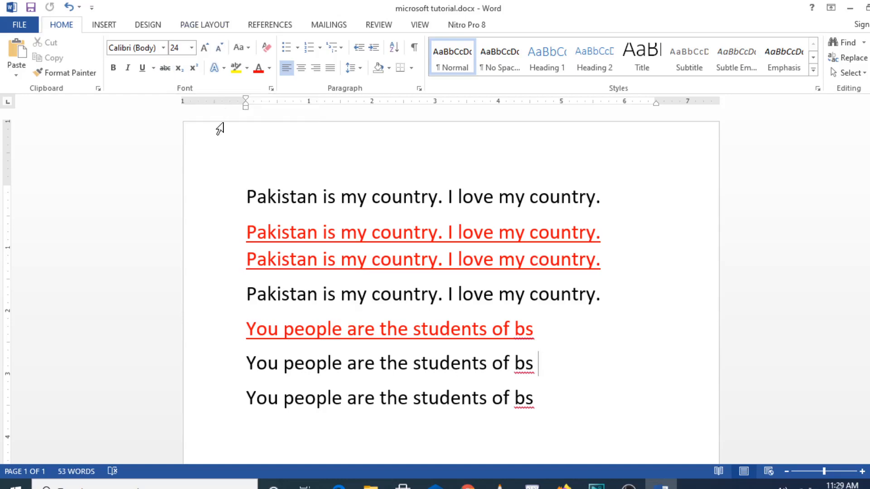
# Delete the last word "country." from the first line and undo the deletion.
pyautogui.click(227, 144)
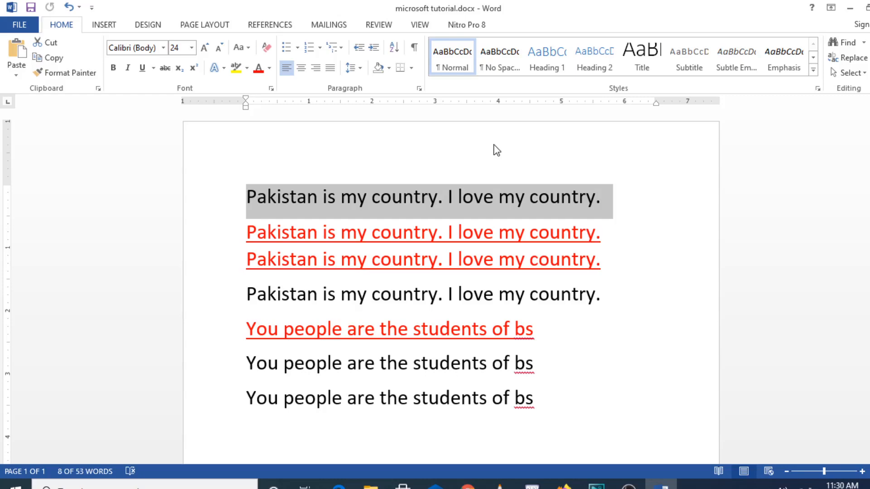
pyautogui.click(641, 208)
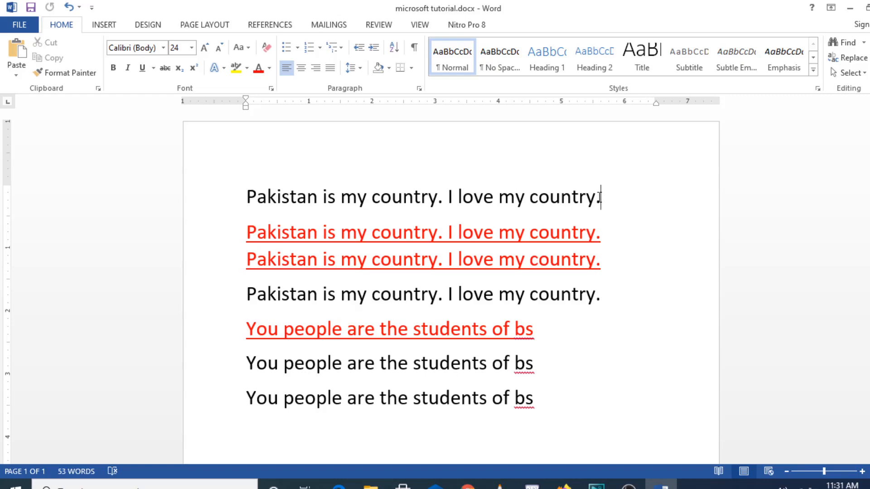
pyautogui.press('BackSpace')
pyautogui.press('BackSpace')
pyautogui.press('BackSpace')
pyautogui.press('BackSpace')
pyautogui.press('BackSpace')
pyautogui.press('BackSpace')
pyautogui.press('BackSpace')
pyautogui.press('BackSpace')
pyautogui.hotkey('ctrl', 'z')
# Erase "country." at the end of the first line once more, character by character.
pyautogui.press('BackSpace')
pyautogui.press('BackSpace')
pyautogui.press('BackSpace')
pyautogui.press('BackSpace')
pyautogui.press('BackSpace')
pyautogui.press('BackSpace')
pyautogui.press('BackSpace')
pyautogui.press('BackSpace')
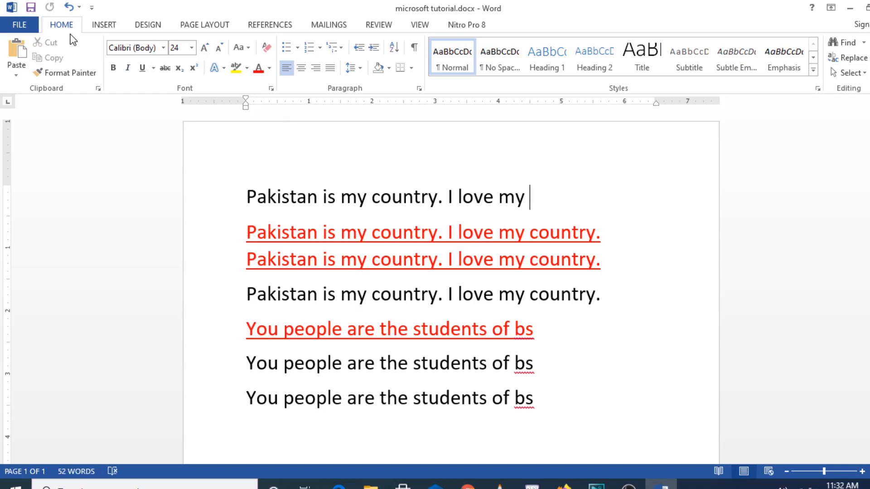
# Undo the deletion of the first line's last word, and redo and undo it two more times.
pyautogui.click(69, 7)
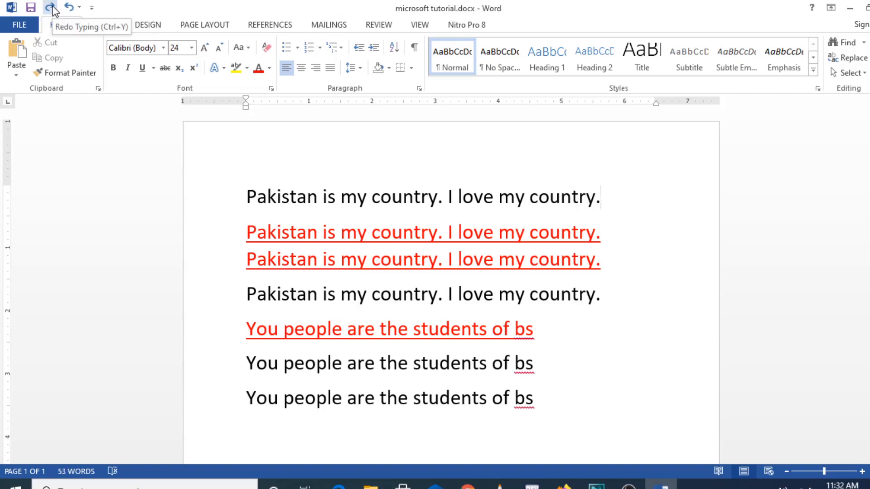
pyautogui.click(52, 7)
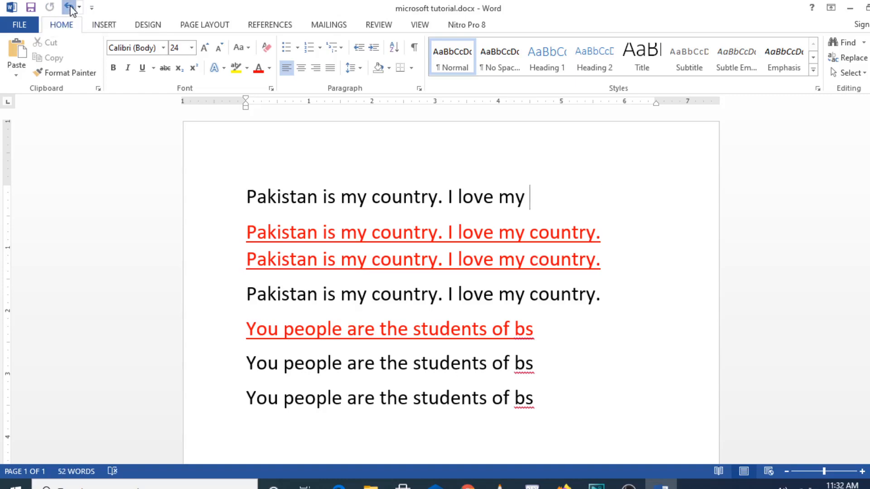
pyautogui.click(69, 7)
pyautogui.click(52, 7)
pyautogui.click(69, 6)
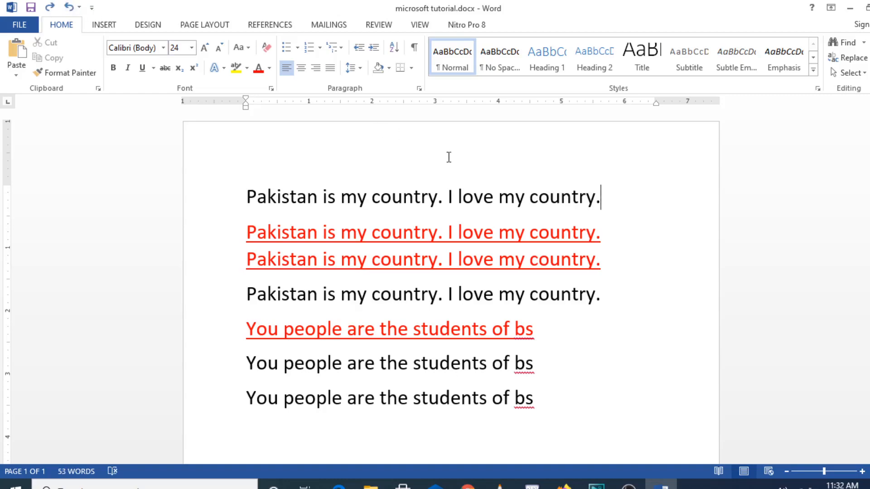
# Delete the letters "nt" after the insertion point in the first "country" of the first line and restore them.
pyautogui.click(403, 197)
pyautogui.click(404, 196)
pyautogui.press('Delete')
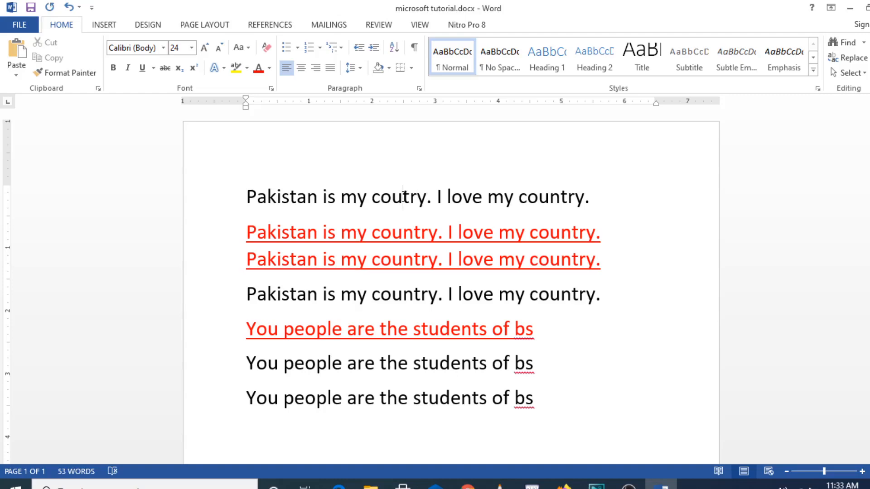
pyautogui.press('Delete')
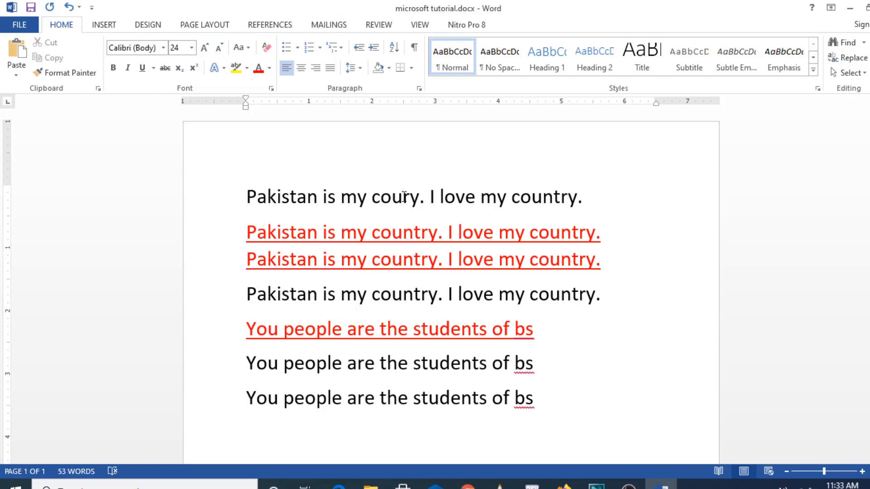
pyautogui.write('nt')
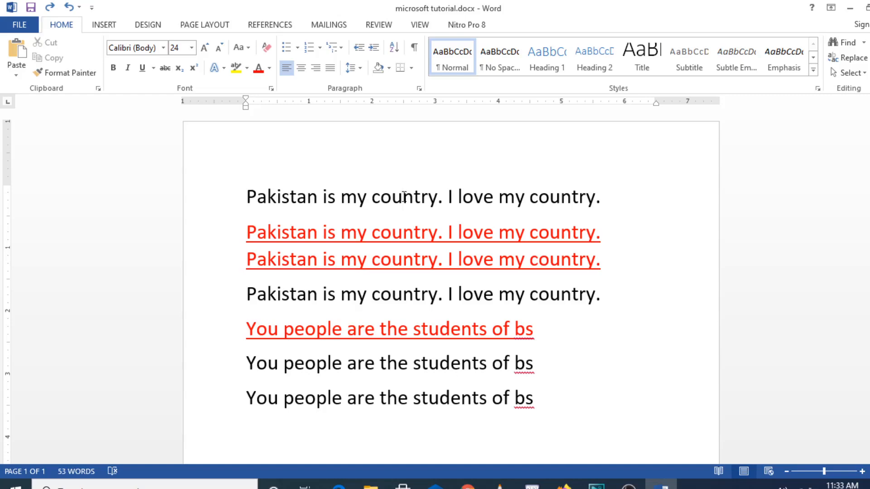
# Remove "nt" from the same word again and bring the two letters back one at a time.
pyautogui.press('Delete')
pyautogui.press('Delete')
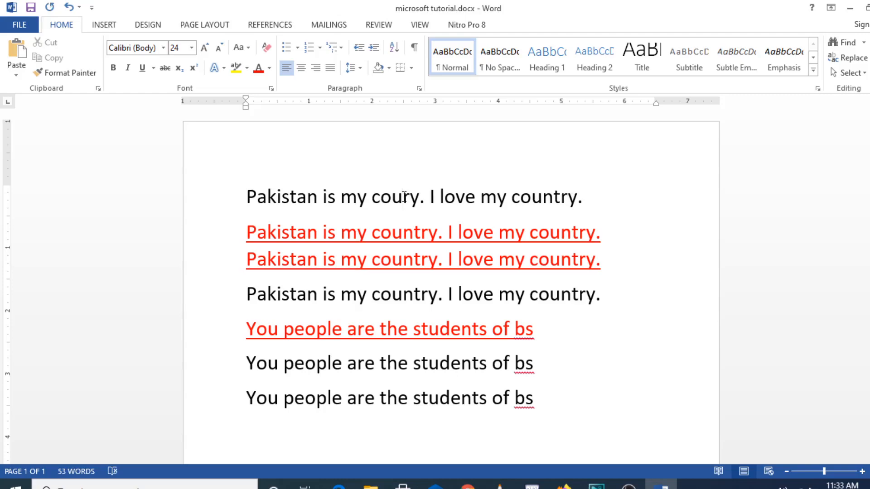
pyautogui.hotkey('ctrl', 'z')
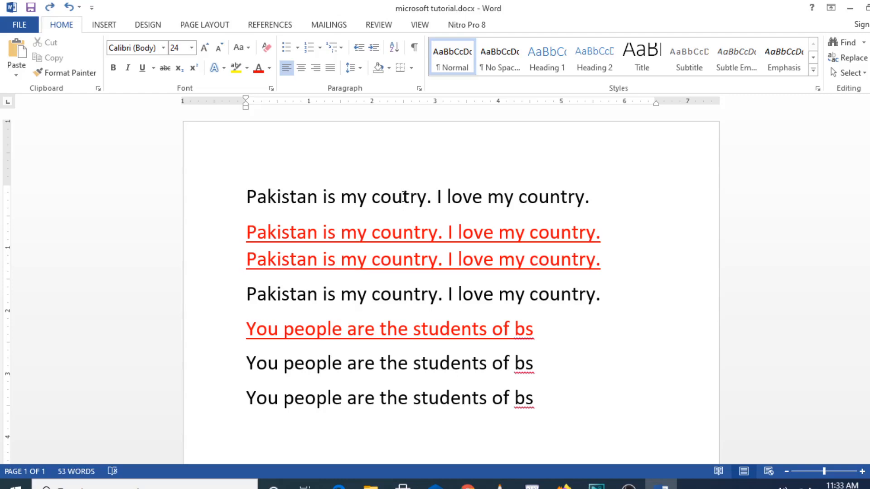
pyautogui.write('n')
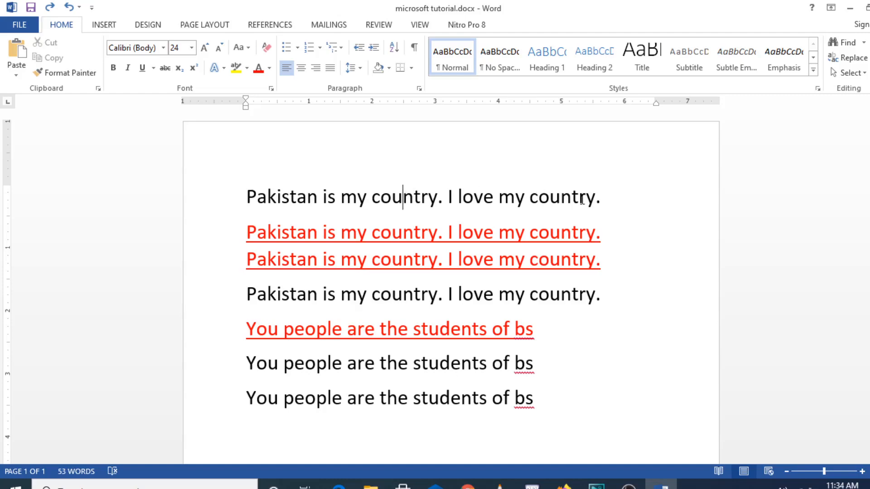
# Delete "my country. I love my country." from the first line as one selection, undo it and clear the selection.
pyautogui.moveTo(601, 196); pyautogui.dragTo(353, 203)
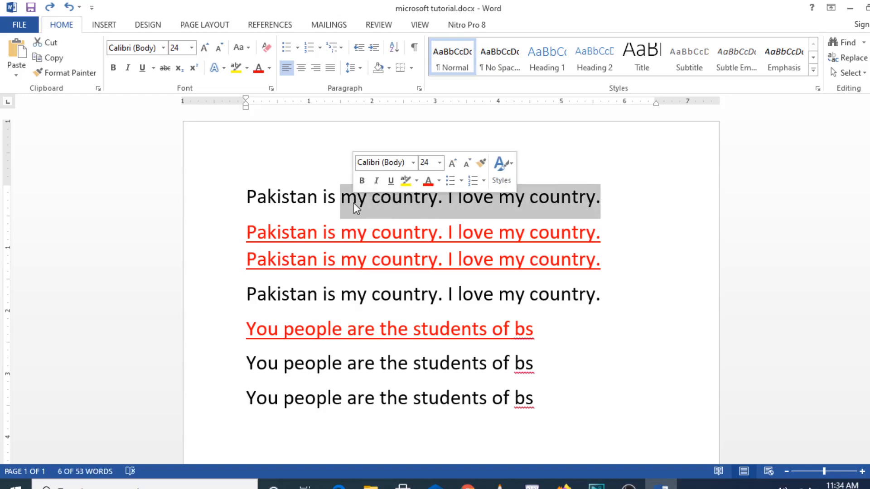
pyautogui.press('Delete')
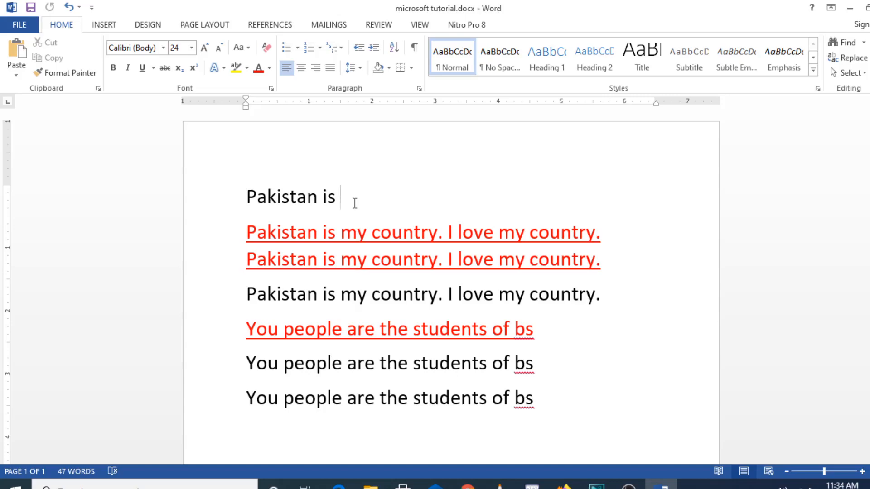
pyautogui.hotkey('ctrl', 'z')
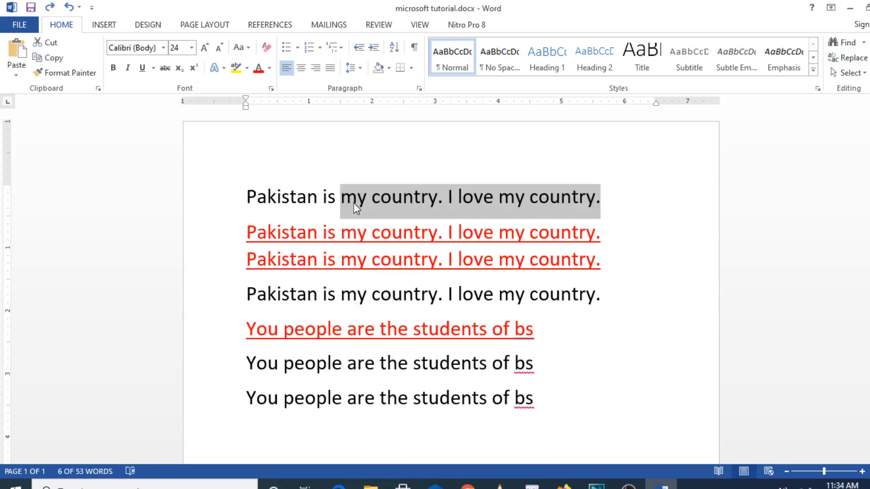
pyautogui.click(457, 223)
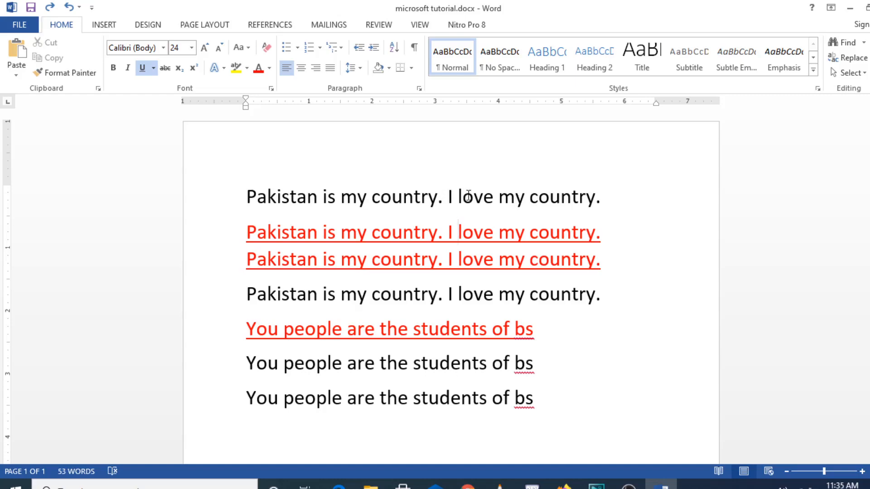
# Insert three tab spaces before the second "my" in the first line and remove them again.
pyautogui.click(497, 196)
pyautogui.press('BackSpace')
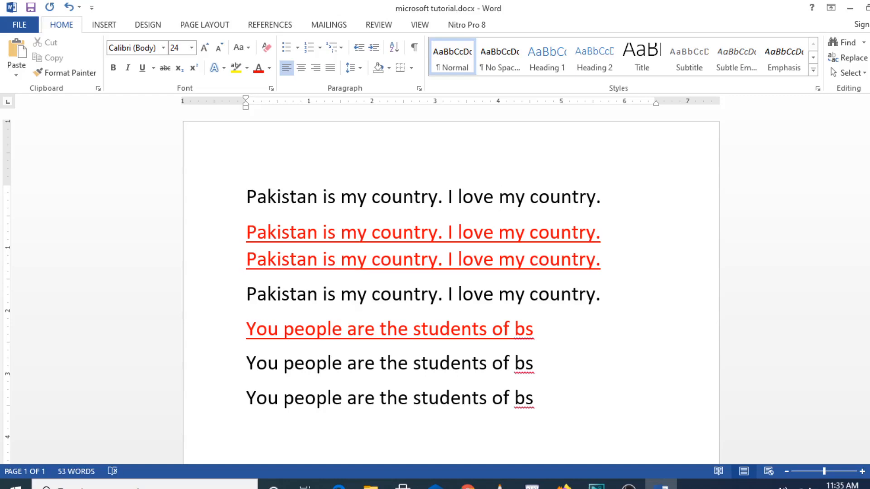
pyautogui.press('Tab')
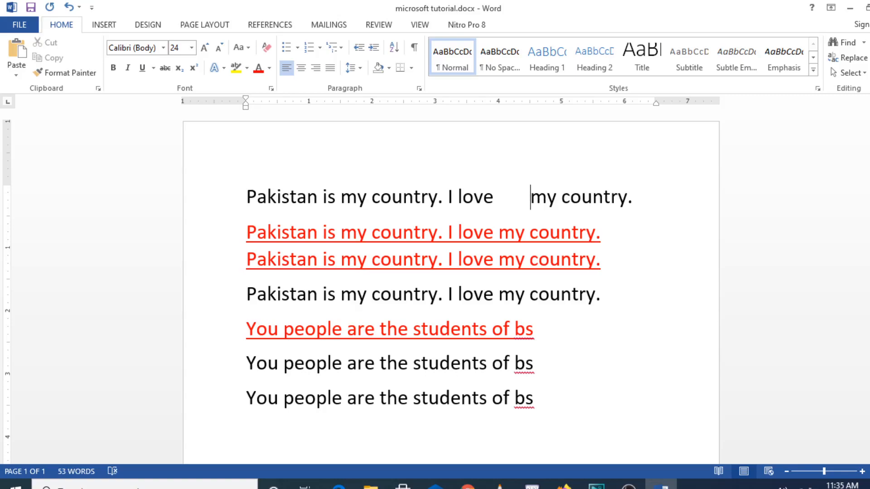
pyautogui.press('Tab')
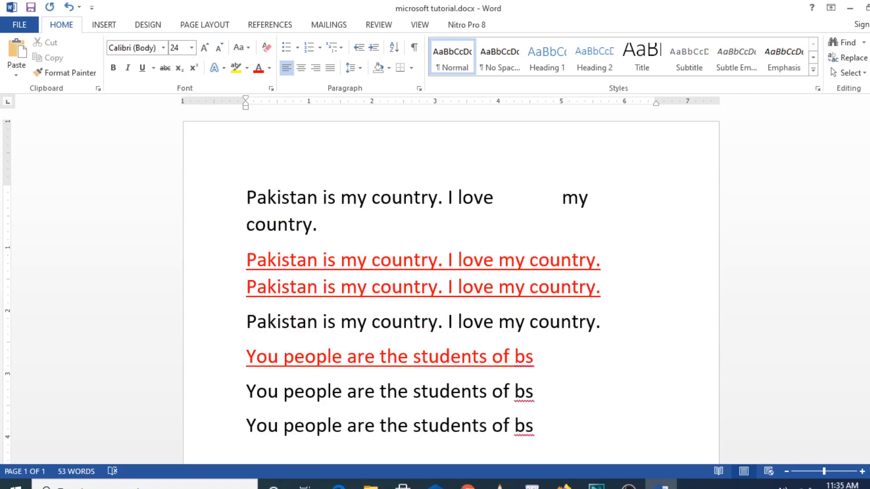
pyautogui.press('Tab')
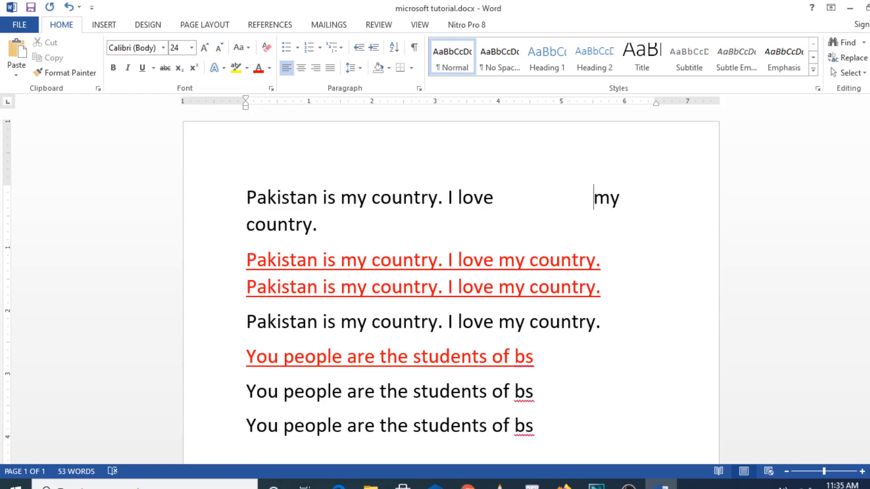
pyautogui.press('BackSpace')
pyautogui.press('BackSpace')
pyautogui.press('BackSpace')
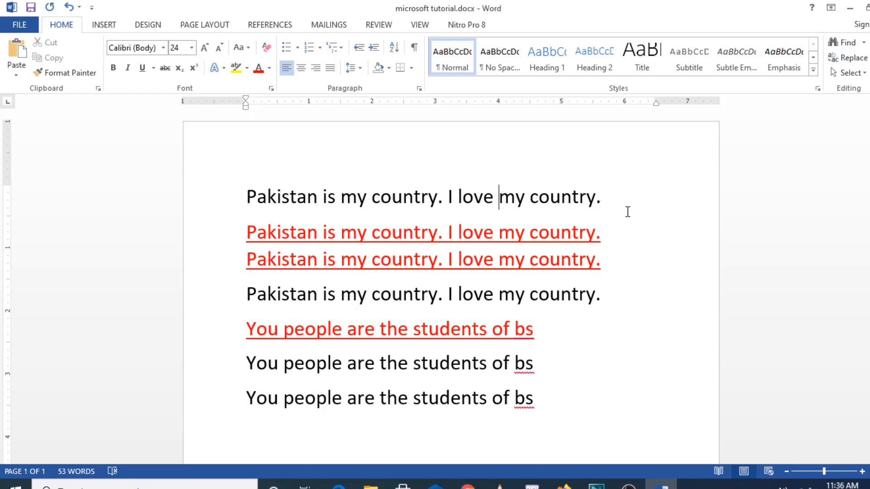
# Select the text of the first line up to its final period.
pyautogui.click(603, 204)
pyautogui.press('BackSpace')
pyautogui.moveTo(598, 200); pyautogui.dragTo(298, 205)
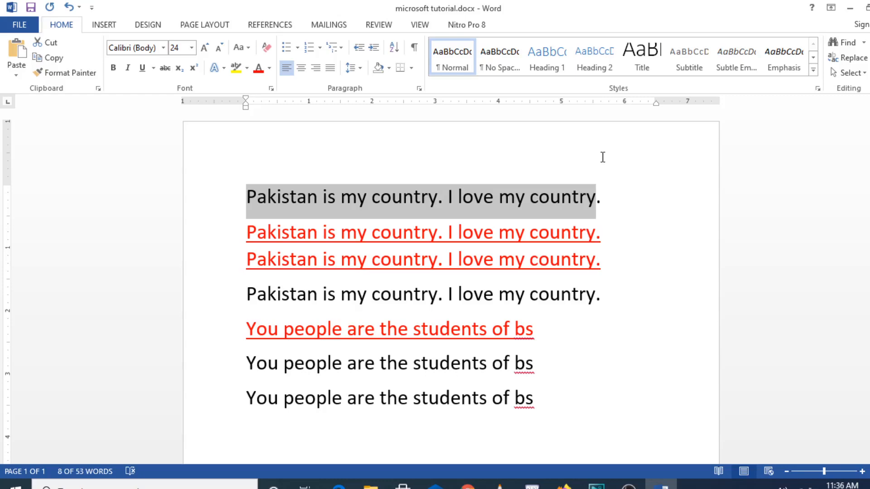
# Append "PAKISTAN" in capitals to the end of the first line, erasing and retyping everything after its "P".
pyautogui.click(610, 214)
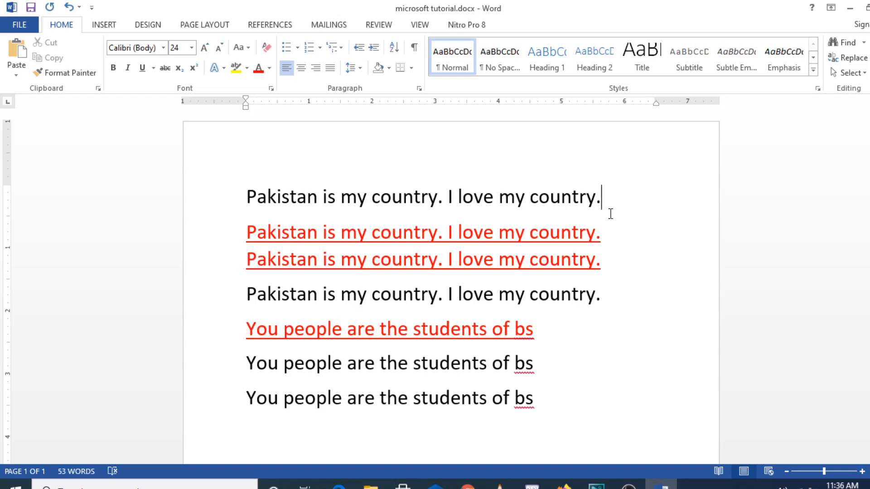
pyautogui.write('PAKISTAN')
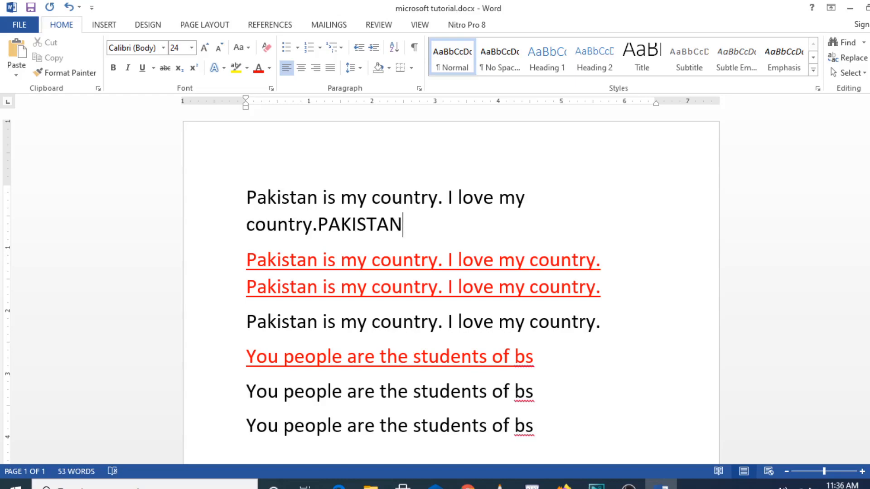
pyautogui.press('BackSpace')
pyautogui.press('BackSpace')
pyautogui.press('BackSpace')
pyautogui.press('BackSpace')
pyautogui.press('BackSpace')
pyautogui.press('BackSpace')
pyautogui.press('BackSpace')
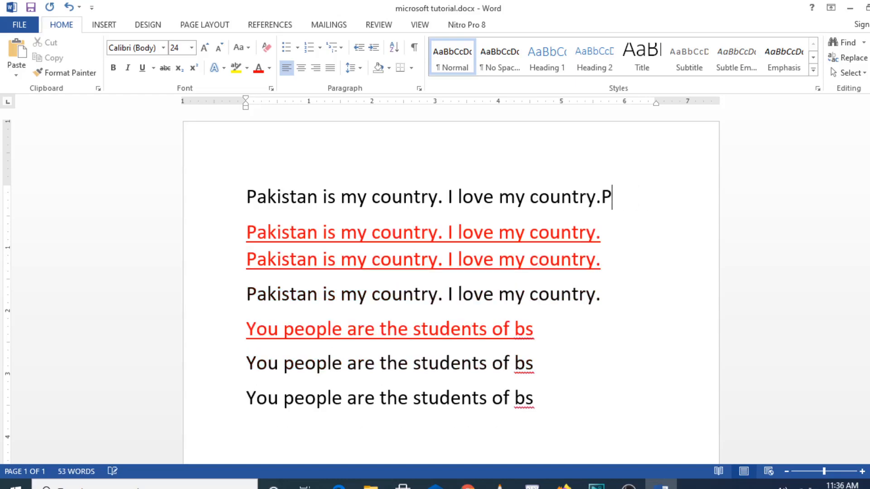
pyautogui.write('AKISTAN')
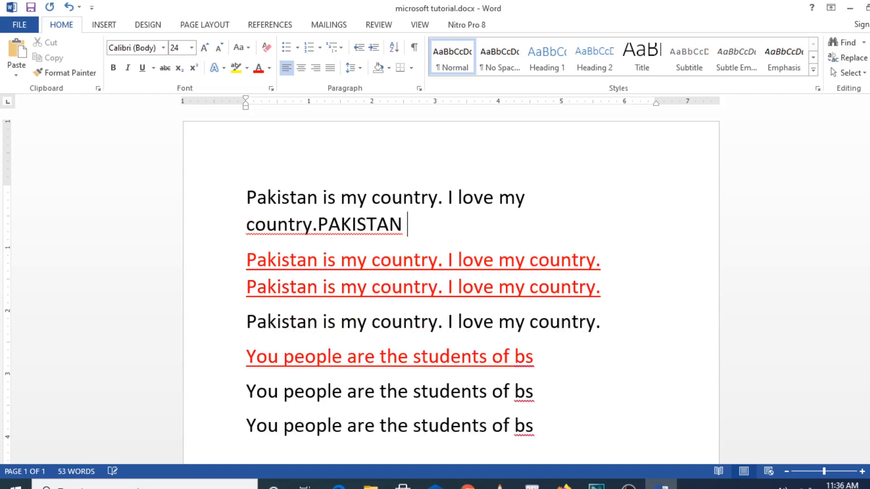
pyautogui.press('BackSpace')
# Break the line before "PAKISTAN" so the word starts its own line below the first sentence.
pyautogui.hotkey('ctrl', 'Left')
pyautogui.hotkey('ctrl', 'Left')
pyautogui.hotkey('ctrl', 'Right')
pyautogui.press('Return')
# Add "Pakistan" with only its first letter capitalised after "PAKISTAN" on the second line.
pyautogui.press('Right')
pyautogui.press('Right')
pyautogui.press('Right')
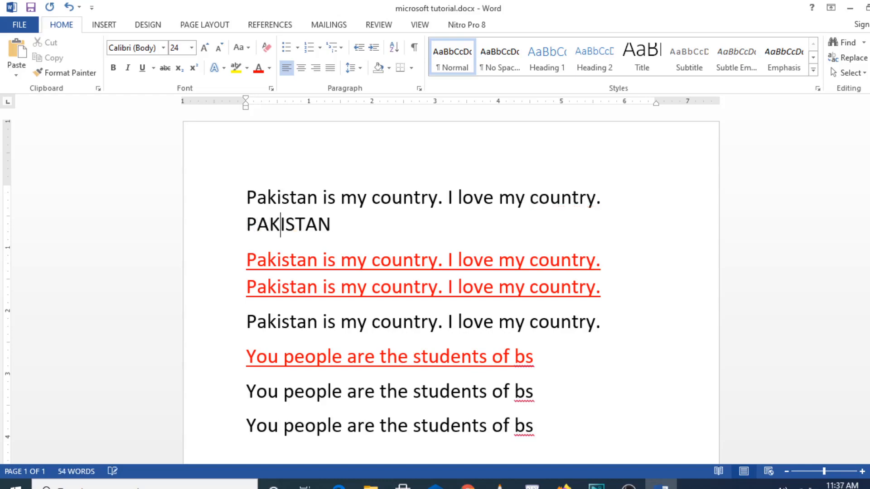
pyautogui.press('Right')
pyautogui.press('Right')
pyautogui.press('Right')
pyautogui.press('Right')
pyautogui.press('Right')
pyautogui.write('P')
pyautogui.press('BackSpace')
pyautogui.write('pakistan')
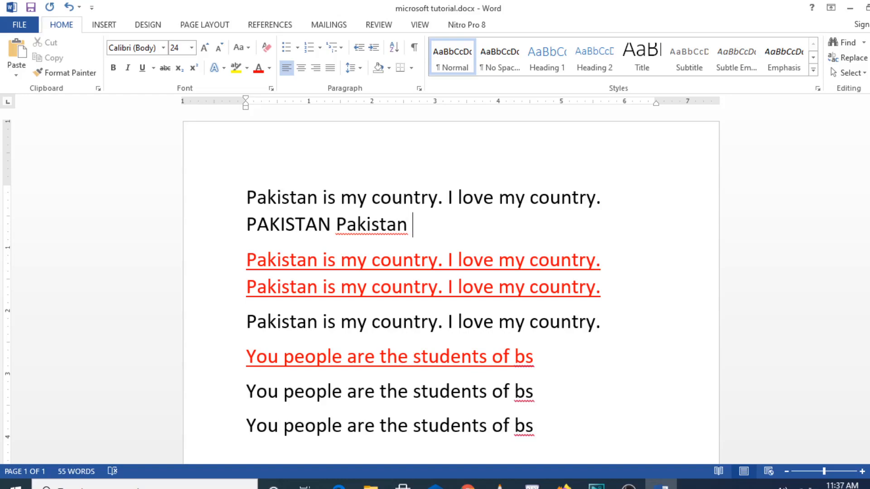
# Erase "PAKISTAN Pakistan" and the line break before it, back to the end of the first line.
pyautogui.press('BackSpace')
pyautogui.press('BackSpace')
pyautogui.press('BackSpace')
pyautogui.press('BackSpace')
pyautogui.press('BackSpace')
pyautogui.press('BackSpace')
pyautogui.press('BackSpace')
pyautogui.press('BackSpace')
pyautogui.press('BackSpace')
pyautogui.press('BackSpace')
pyautogui.press('BackSpace')
pyautogui.press('BackSpace')
pyautogui.press('BackSpace')
pyautogui.press('BackSpace')
pyautogui.press('BackSpace')
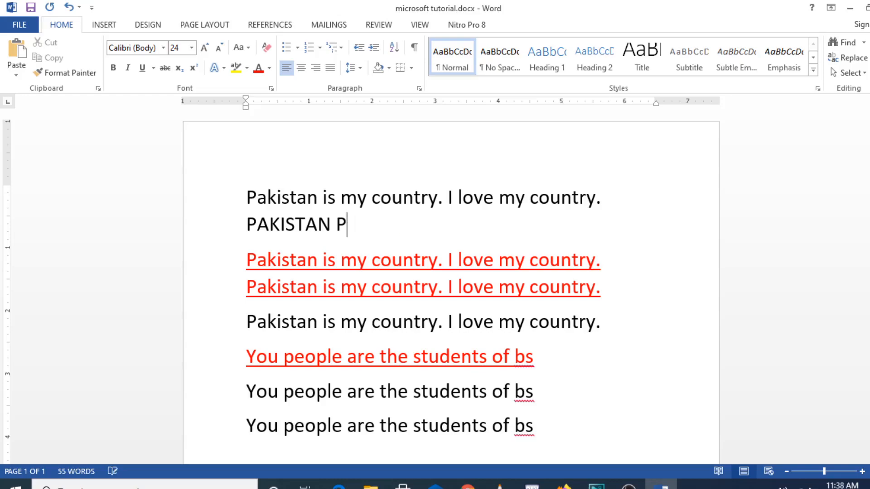
pyautogui.press('BackSpace')
pyautogui.press('BackSpace')
pyautogui.press('BackSpace')
pyautogui.press('BackSpace')
pyautogui.press('BackSpace')
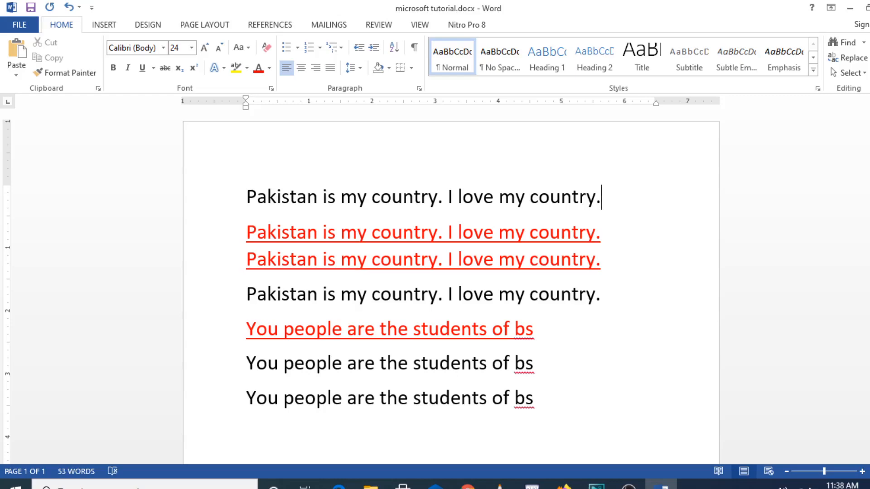
# Start a new paragraph after the first line and remove it again.
pyautogui.press('Return')
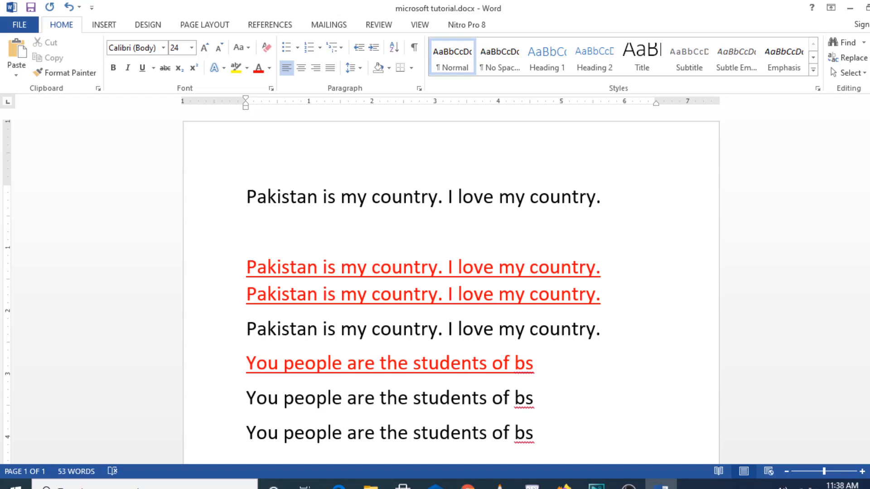
pyautogui.press('BackSpace')
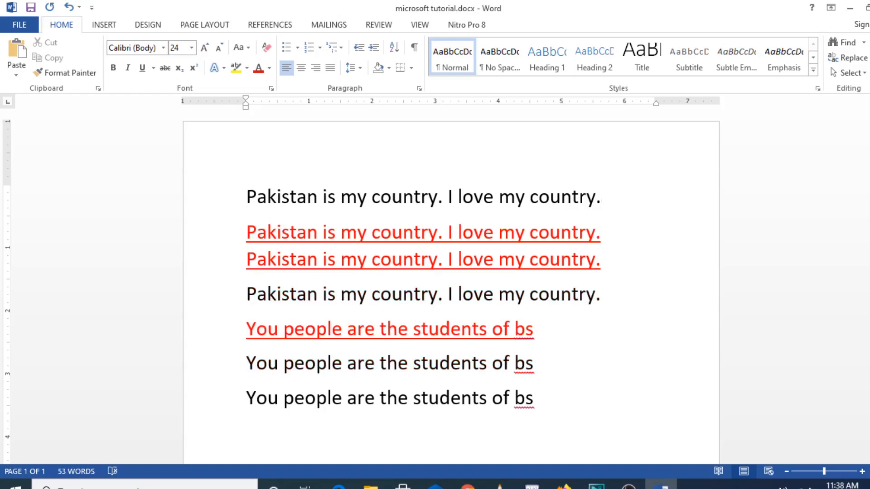
# Add the filler text "cacakjkbj sddbbndsvbb jdjbsb jvdn vvdvvdn dsuvni" after the first line's final full stop and start a new paragraph below it.
pyautogui.write('cacakjkbj s')
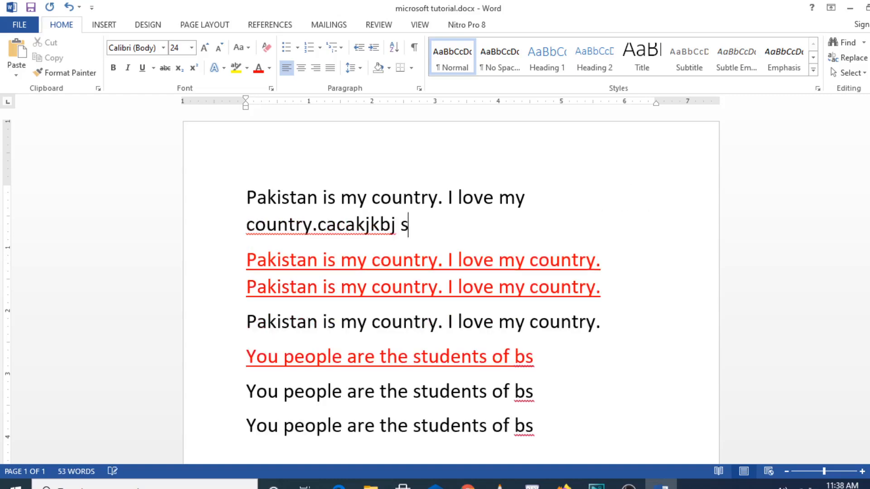
pyautogui.write('ddbbndsvbb j')
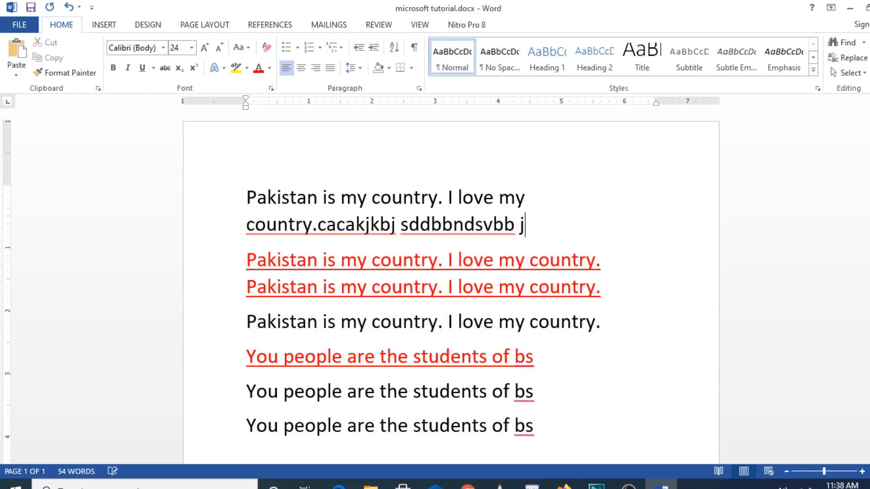
pyautogui.write('djbsb  jvdn ')
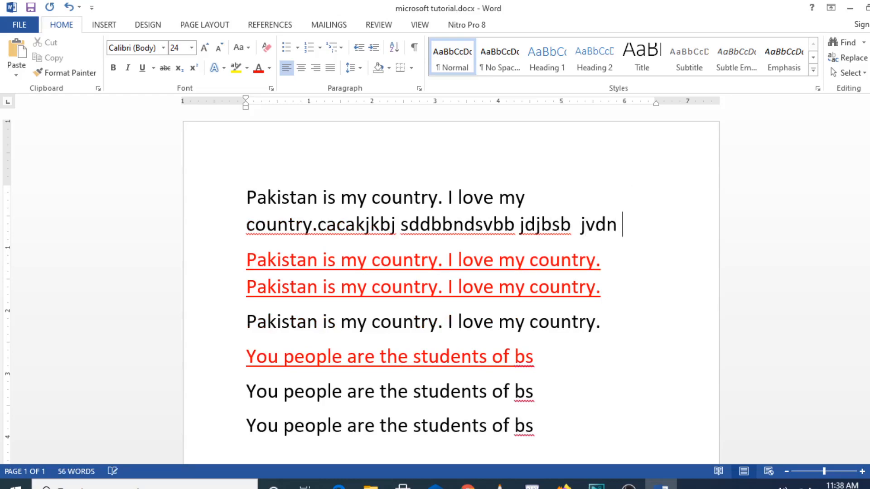
pyautogui.write('vvdvvd')
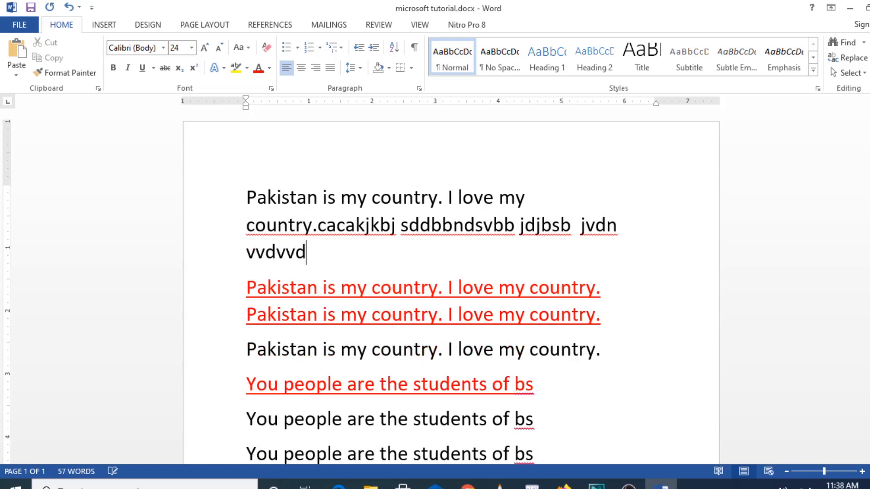
pyautogui.write('n dsuvni')
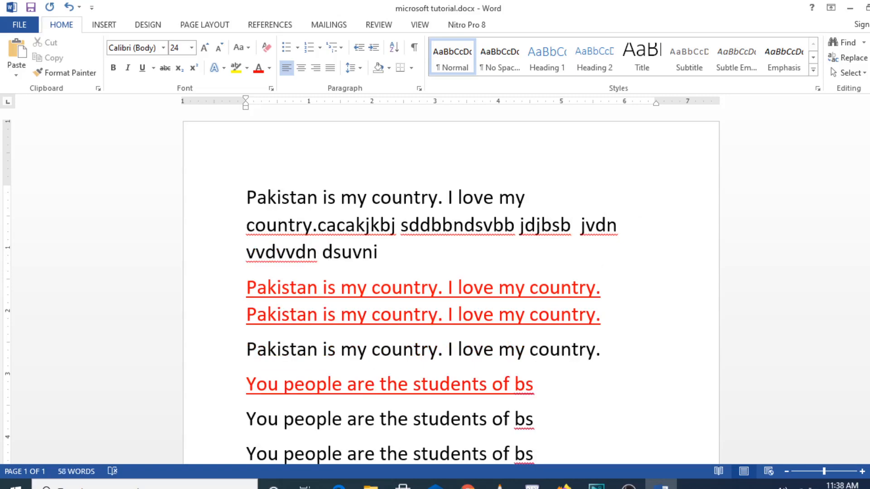
pyautogui.press('Return')
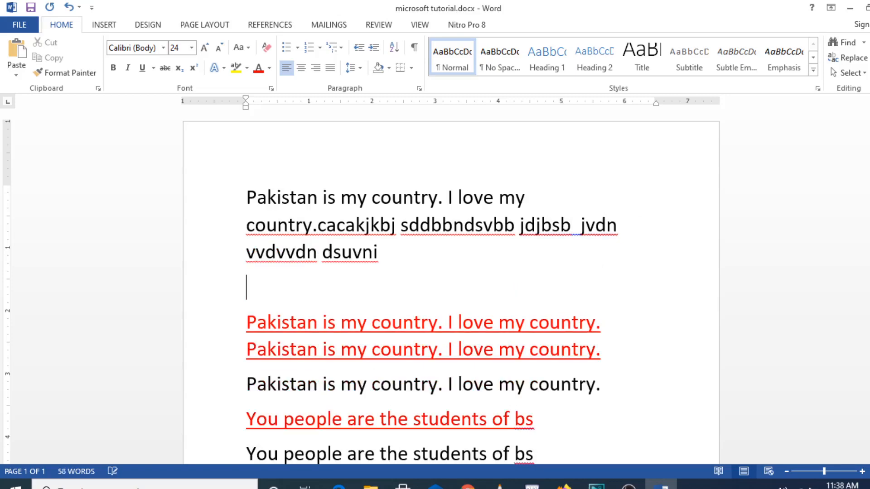
# Erase the empty paragraph and all the filler text, back to the full stop after "I love my country" in the first paragraph.
pyautogui.press('BackSpace')
pyautogui.press('BackSpace')
pyautogui.press('BackSpace')
pyautogui.press('BackSpace')
pyautogui.press('BackSpace')
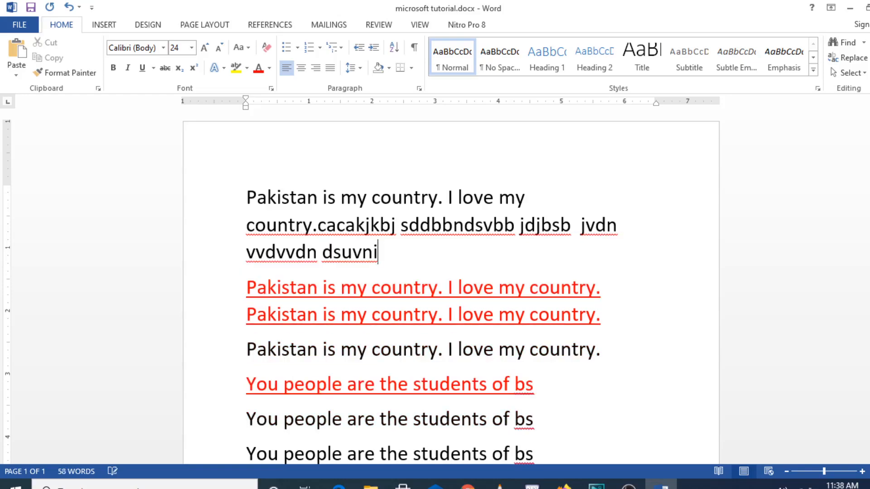
pyautogui.press('BackSpace')
pyautogui.press('BackSpace')
pyautogui.press('BackSpace')
pyautogui.press('BackSpace')
pyautogui.press('BackSpace')
pyautogui.press('BackSpace')
pyautogui.press('BackSpace')
pyautogui.press('BackSpace')
pyautogui.press('BackSpace')
pyautogui.press('BackSpace')
pyautogui.press('BackSpace')
pyautogui.press('BackSpace')
pyautogui.press('BackSpace')
pyautogui.press('BackSpace')
pyautogui.press('BackSpace')
pyautogui.press('BackSpace')
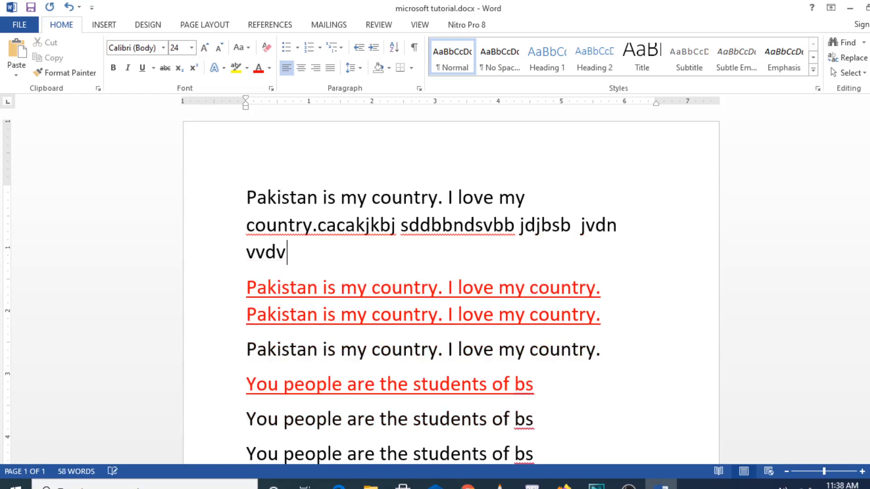
pyautogui.press('BackSpace')
pyautogui.press('BackSpace')
pyautogui.press('BackSpace')
pyautogui.press('BackSpace')
pyautogui.press('BackSpace')
pyautogui.press('BackSpace')
pyautogui.press('BackSpace')
pyautogui.press('BackSpace')
pyautogui.press('BackSpace')
pyautogui.press('BackSpace')
pyautogui.press('BackSpace')
pyautogui.press('BackSpace')
pyautogui.press('BackSpace')
pyautogui.press('BackSpace')
pyautogui.press('BackSpace')
pyautogui.press('BackSpace')
pyautogui.press('BackSpace')
pyautogui.press('BackSpace')
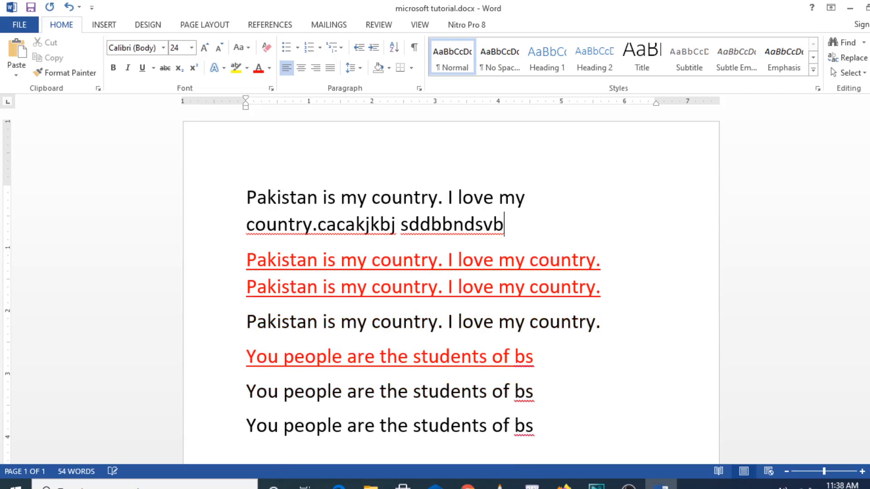
pyautogui.press('BackSpace')
pyautogui.press('BackSpace')
pyautogui.press('BackSpace')
pyautogui.press('BackSpace')
pyautogui.press('BackSpace')
pyautogui.press('BackSpace')
pyautogui.press('BackSpace')
pyautogui.press('BackSpace')
pyautogui.press('BackSpace')
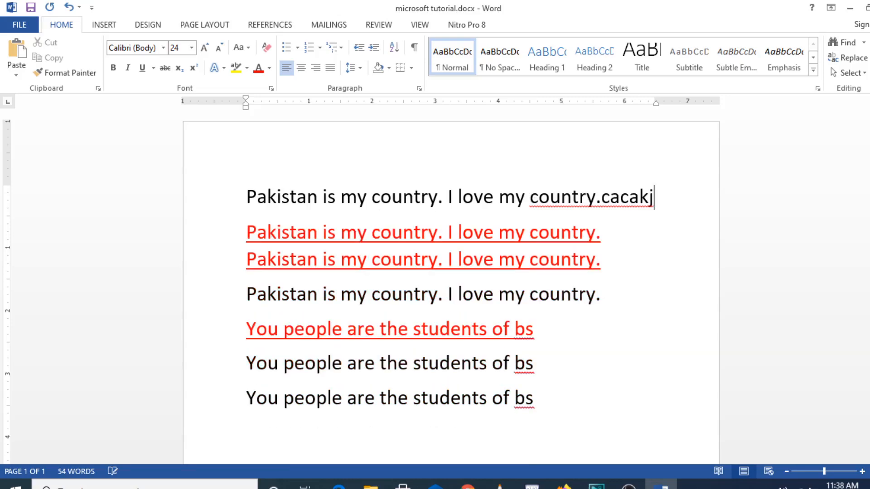
pyautogui.press('BackSpace')
pyautogui.press('BackSpace')
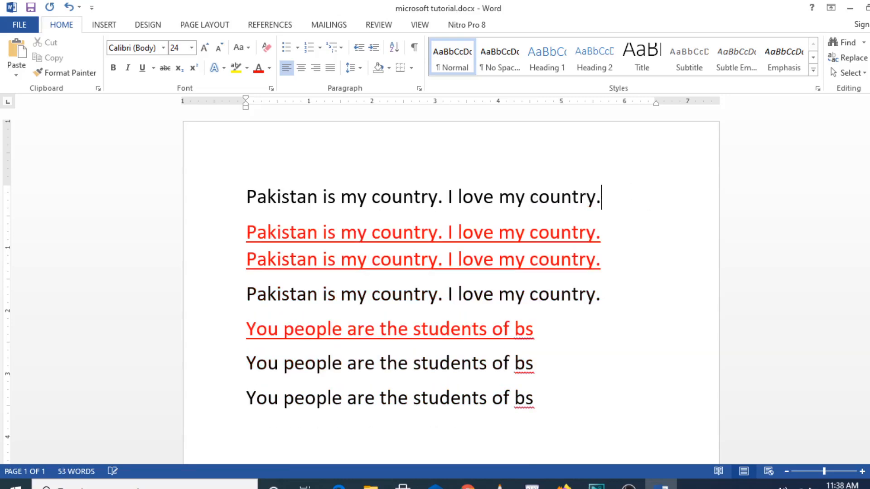